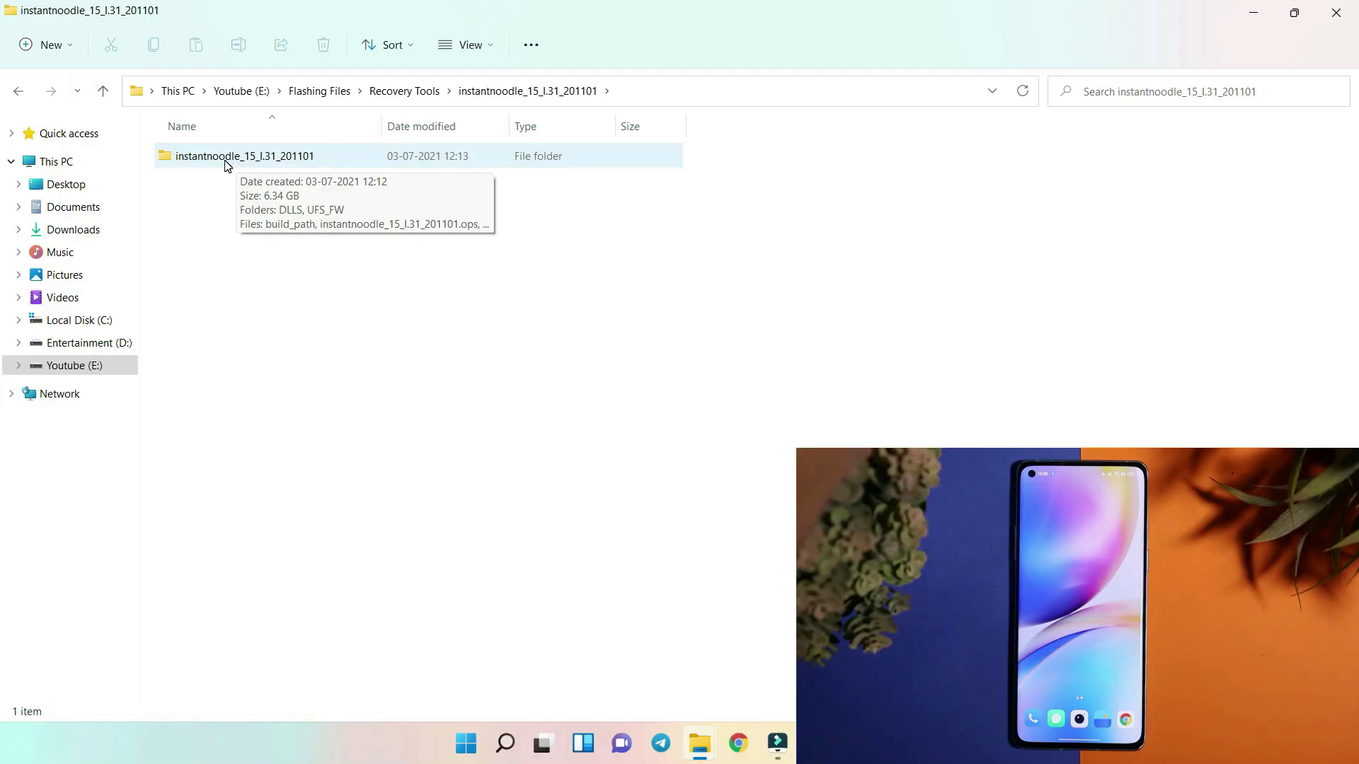
In the instantnoodle_15_I.31_201101 folder, run MsmDownloadTool V4.0 as administrator
double_click(225, 167)
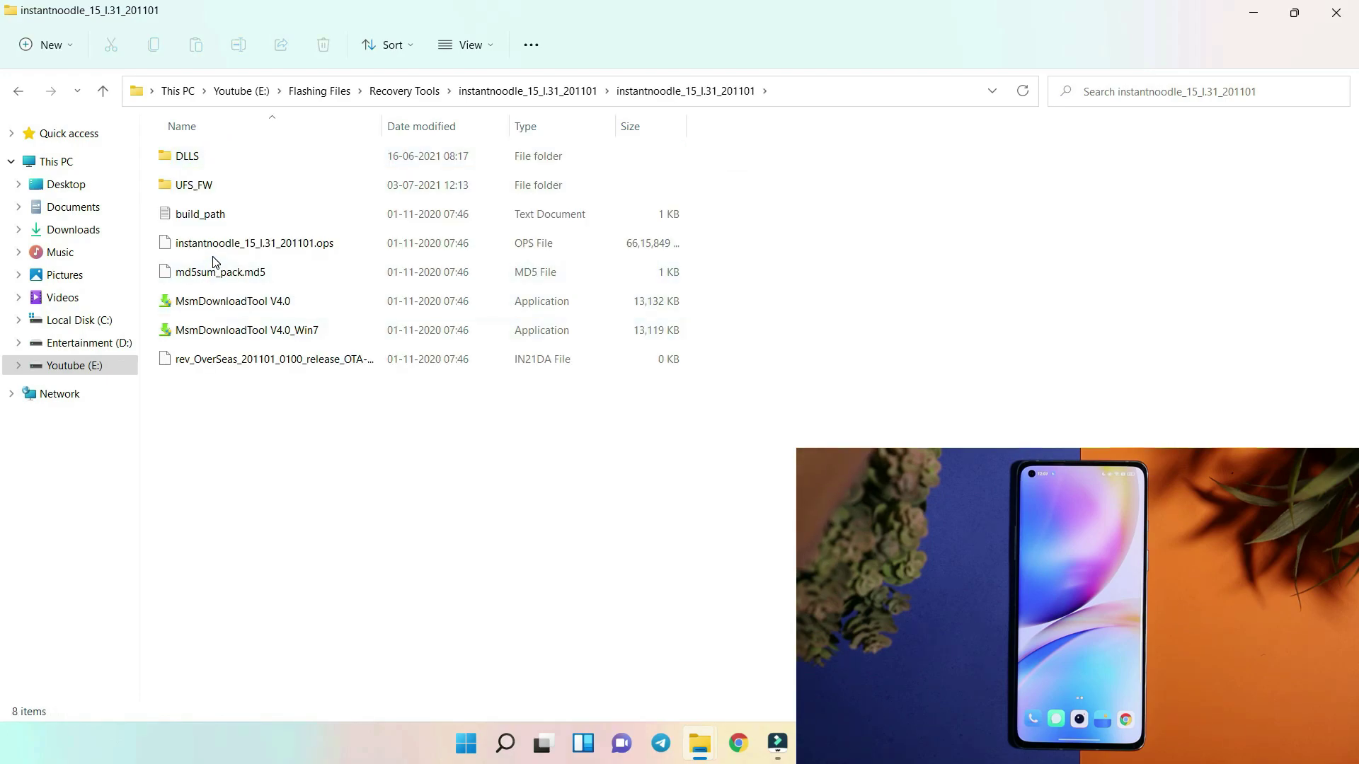
left_click(229, 306)
right_click(232, 308)
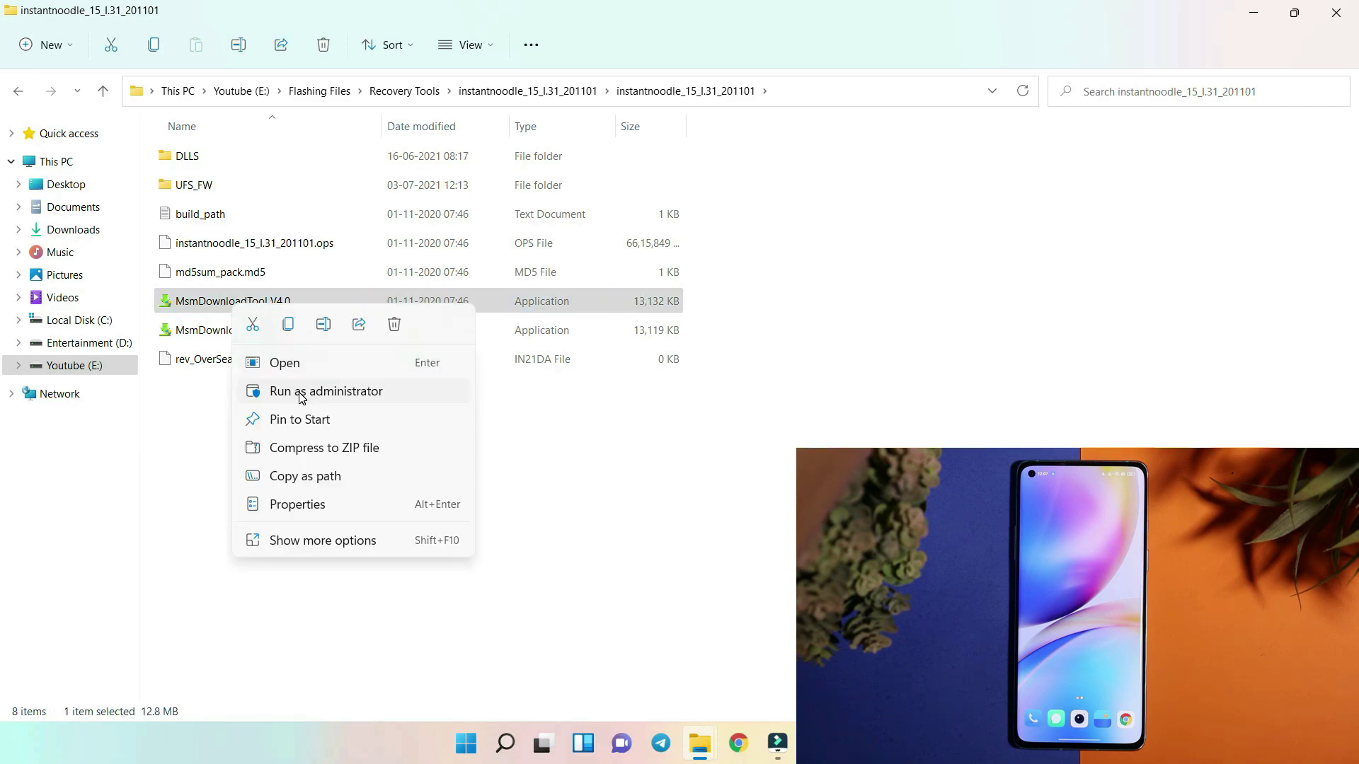
left_click(297, 393)
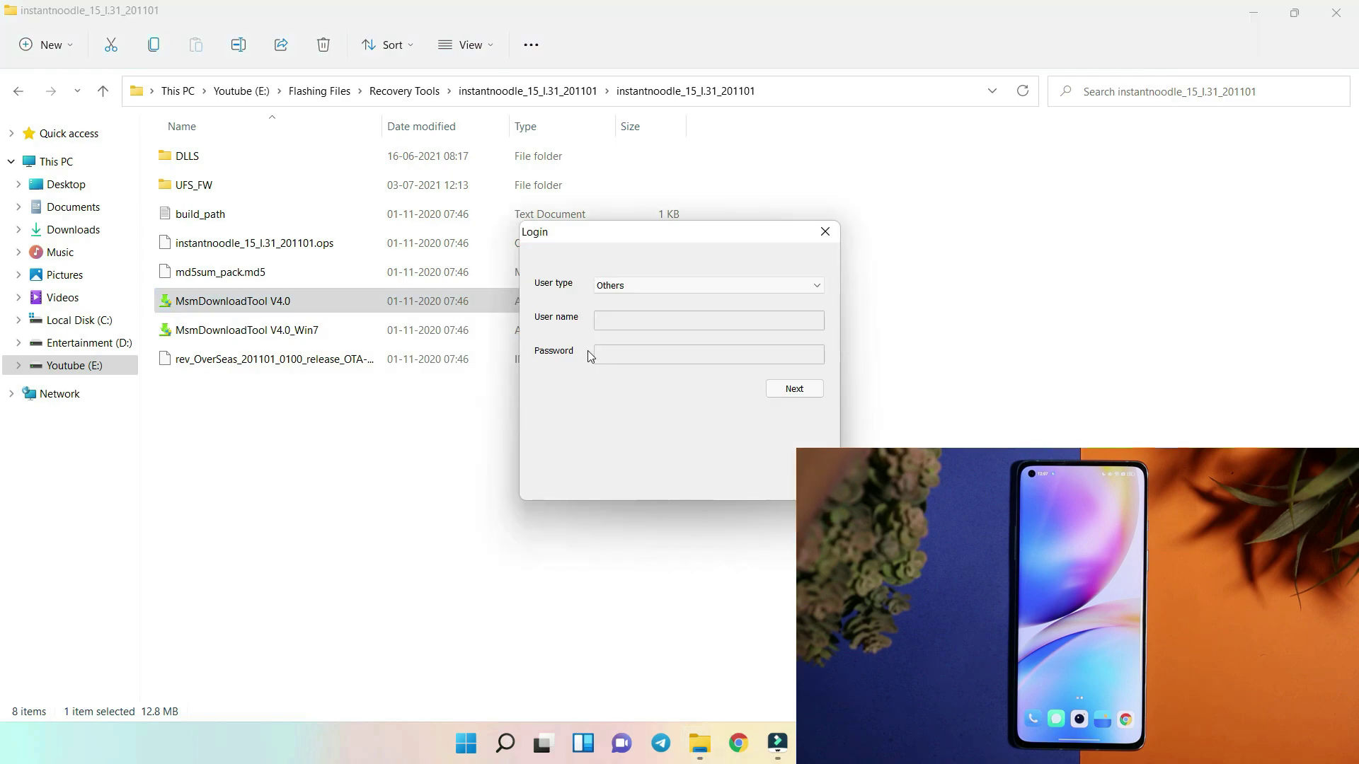
Keep the user type as Others and pass the login screen to the main window
left_click(666, 291)
left_click(653, 327)
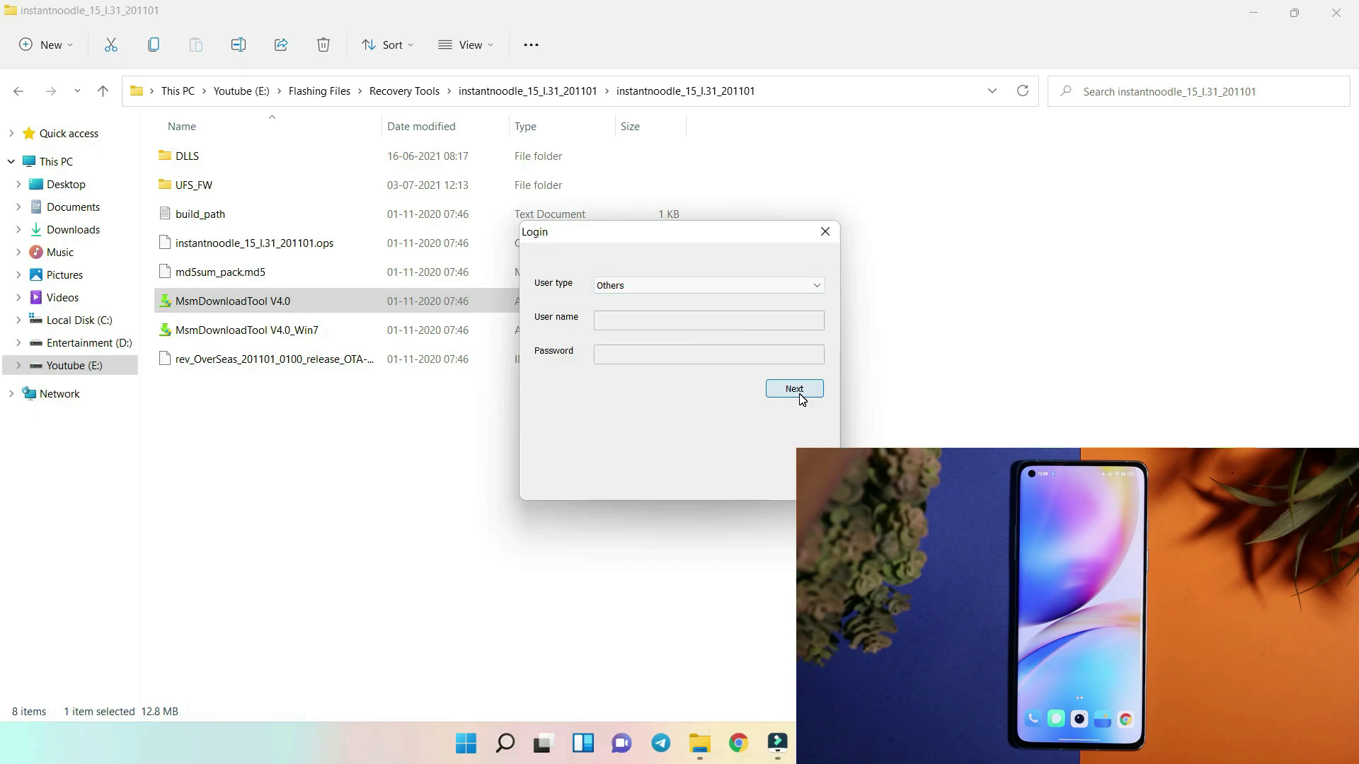
left_click(795, 390)
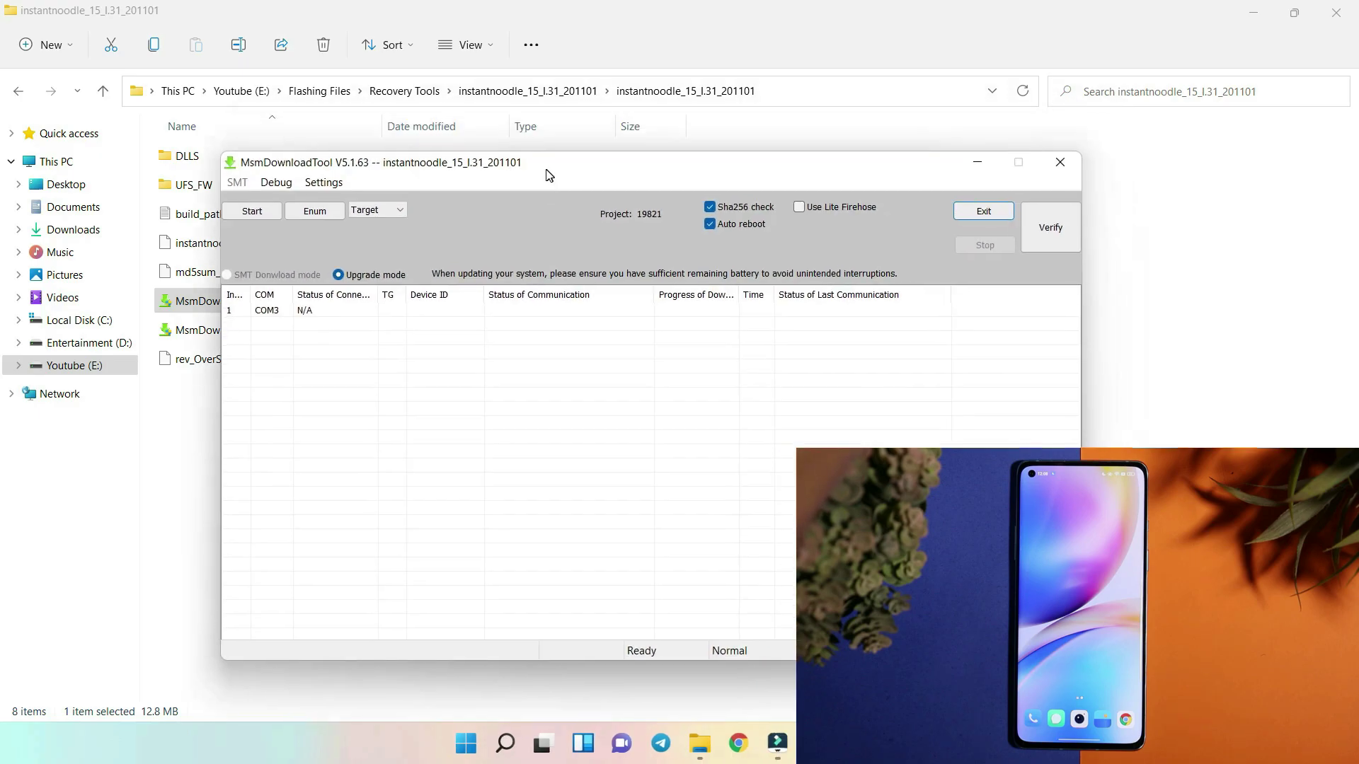
Nudge the MsmDownloadTool window slightly up and to the right
left_click_drag(548, 176, 564, 167)
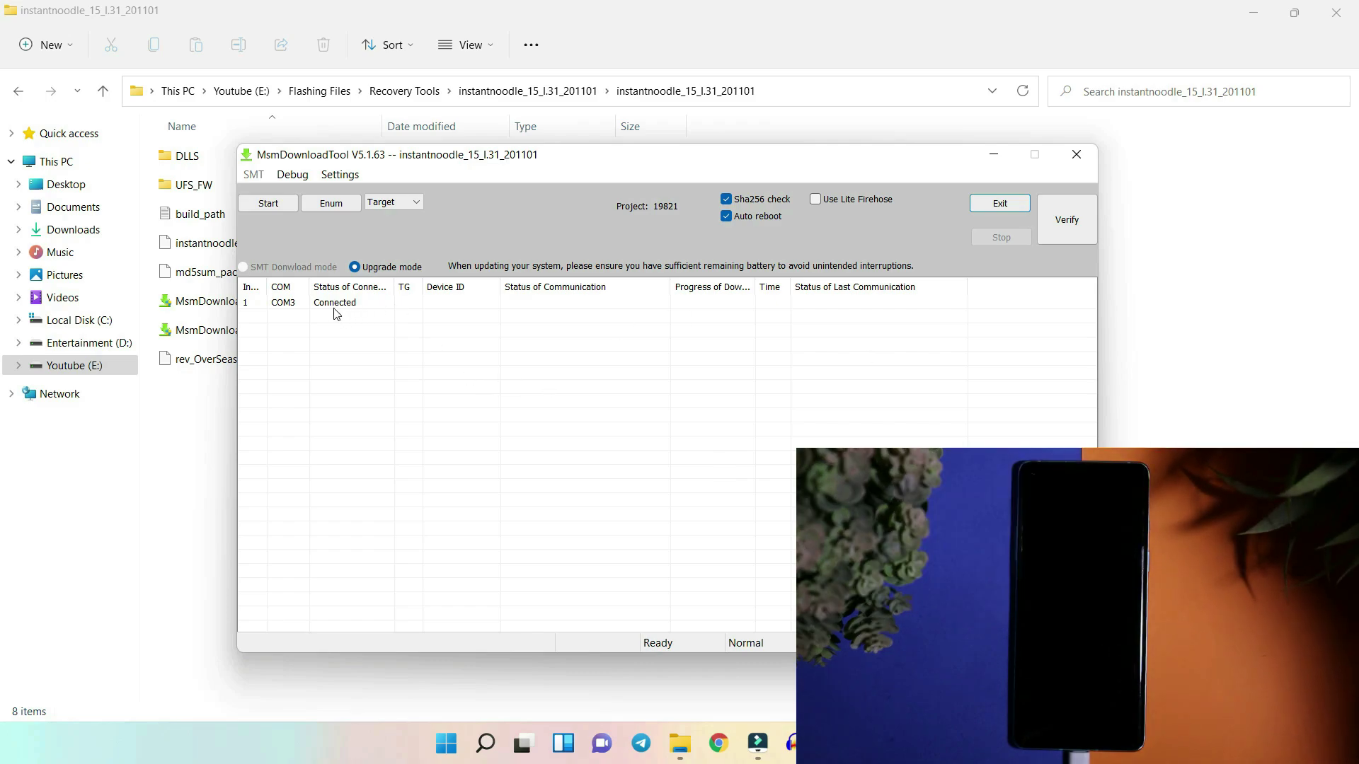
Start flashing the phone on COM3 and show the Qualcomm QDLoader driver-error screenshot (28)
left_click(275, 205)
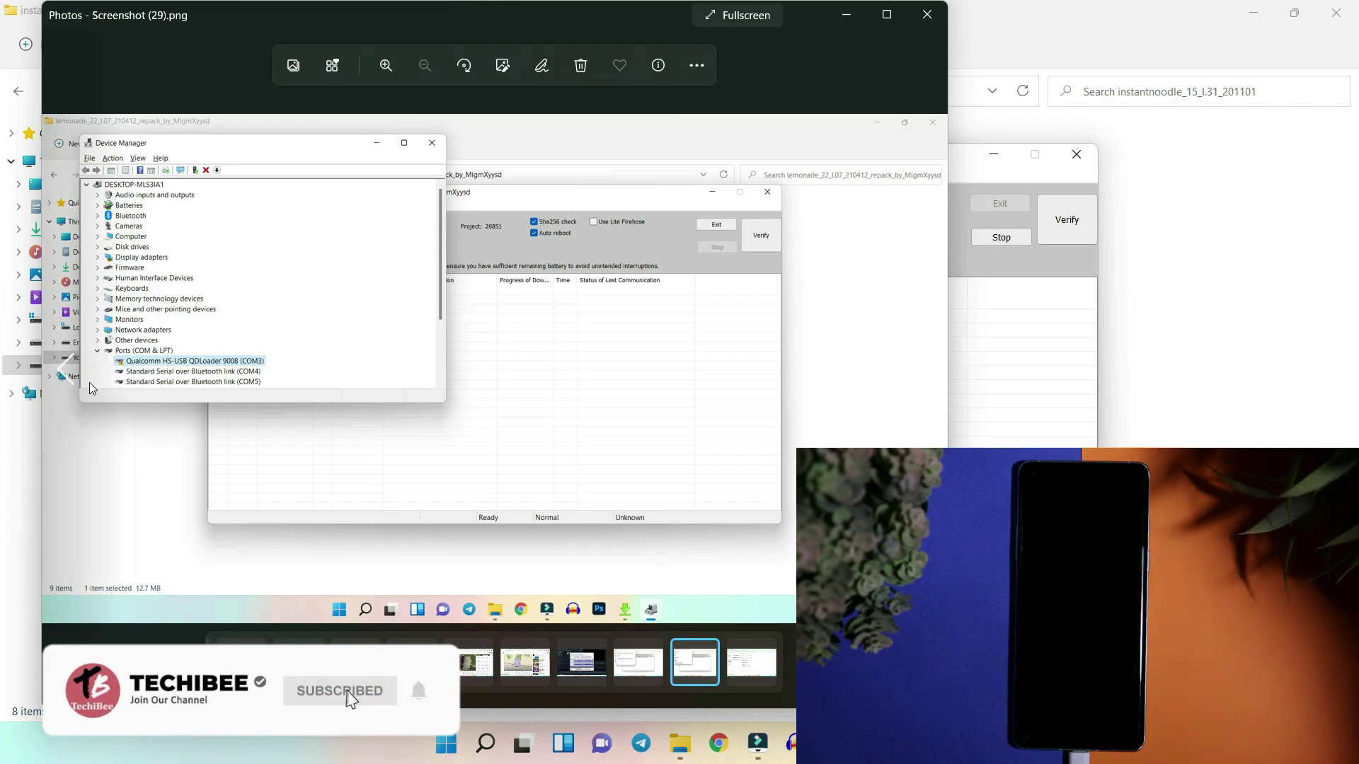
left_click(64, 363)
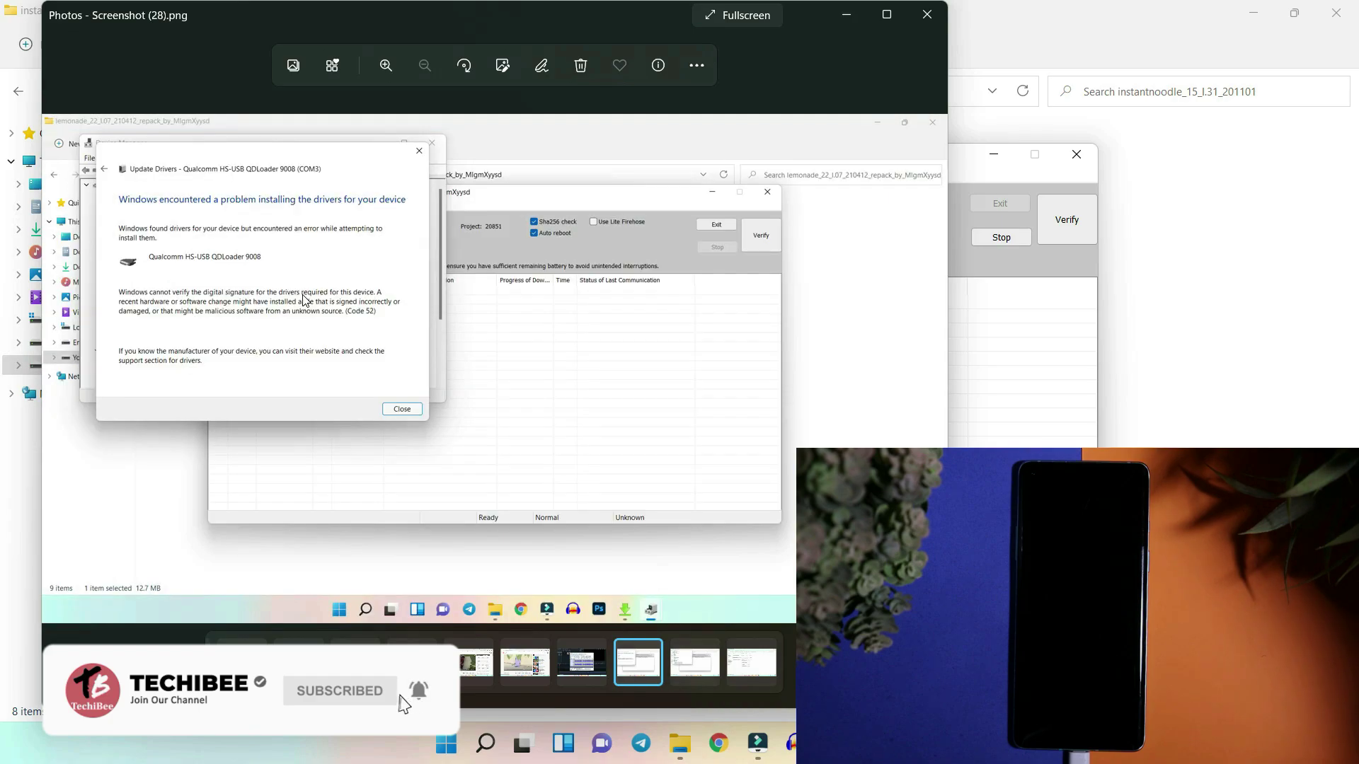